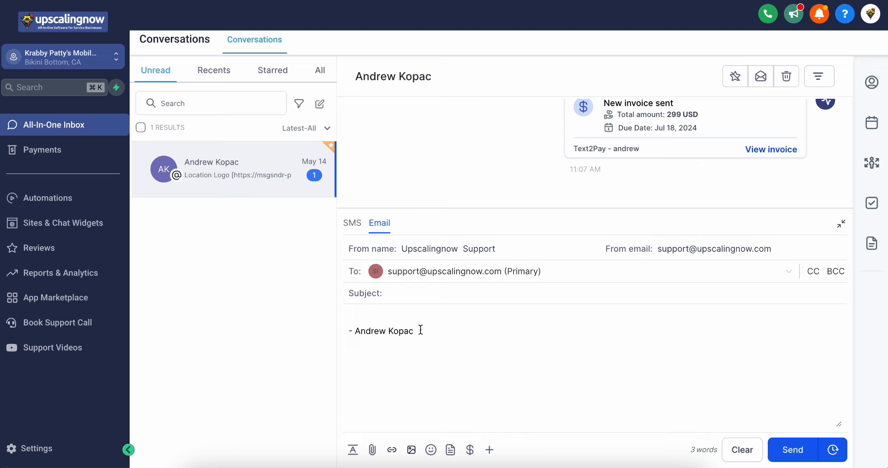
Compare the SMS and email message composers in the open conversation.
{"action": "left_click", "coordinate": [411, 313]}
{"action": "left_click", "coordinate": [351, 223]}
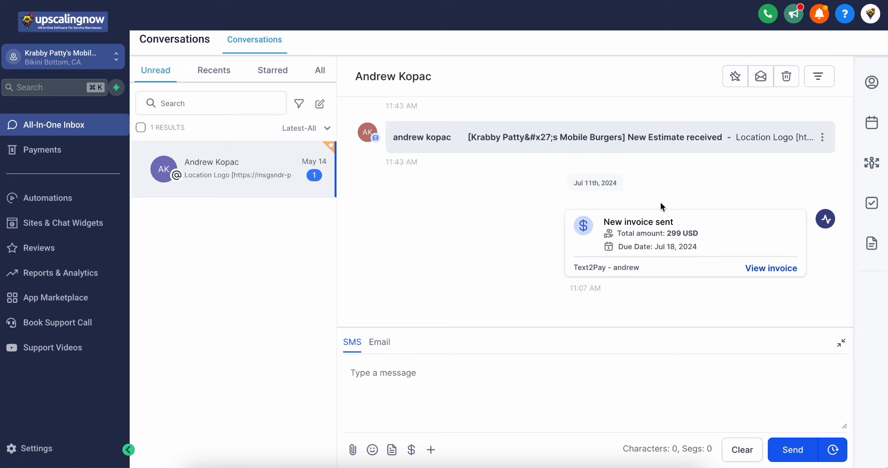
{"action": "scroll", "coordinate": [655, 201], "scroll_direction": "up", "scroll_amount": 5}
{"action": "scroll", "coordinate": [643, 197], "scroll_direction": "down", "scroll_amount": 5}
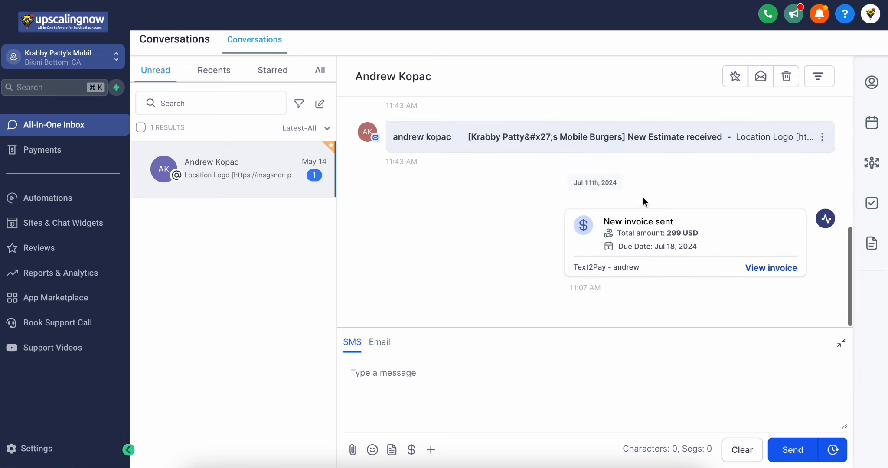
{"action": "left_click", "coordinate": [380, 343]}
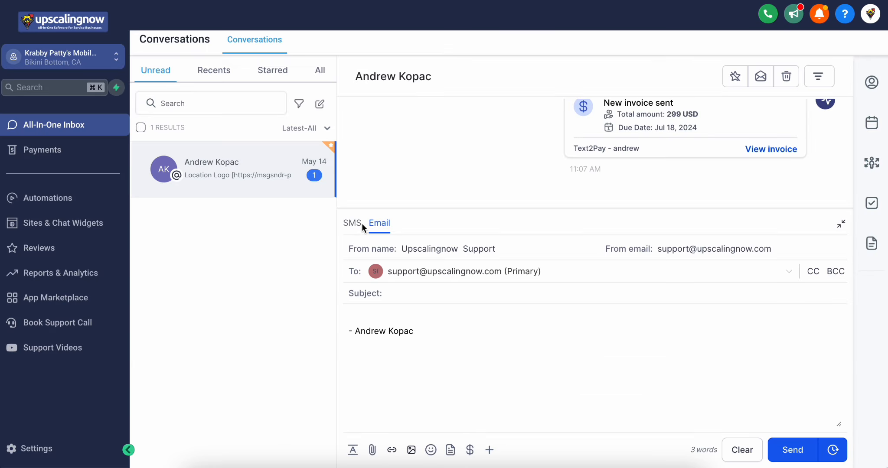
{"action": "left_click", "coordinate": [359, 224]}
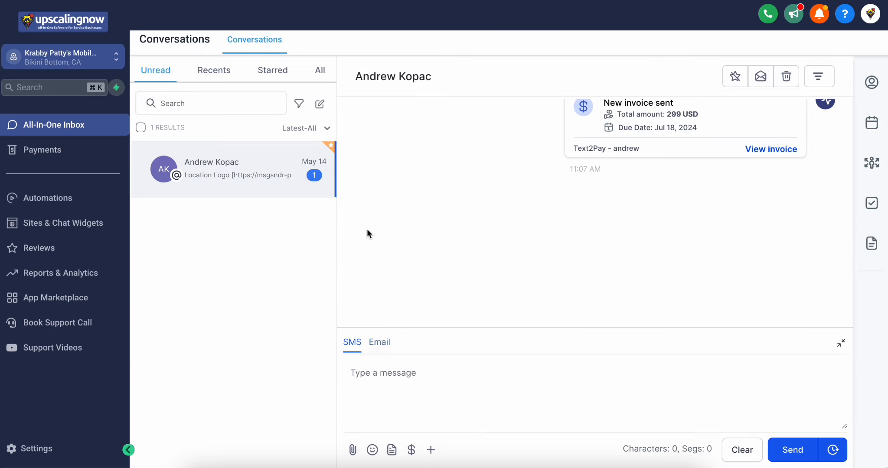
{"action": "left_click", "coordinate": [380, 343]}
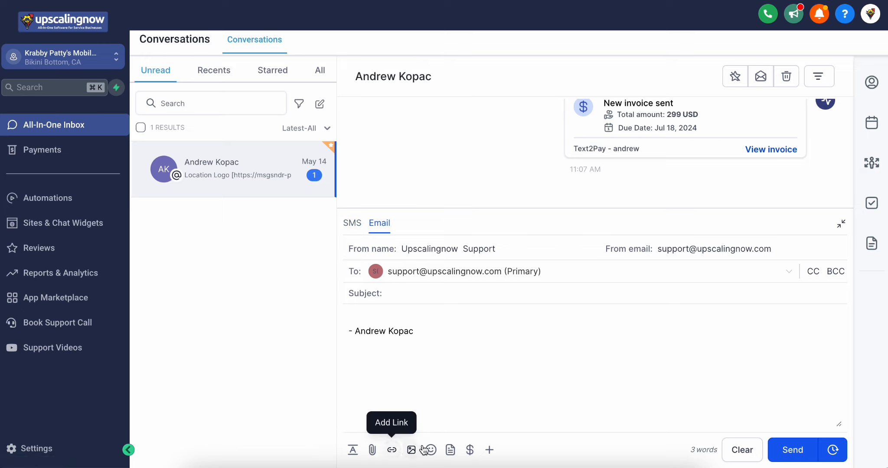
Start a payment request from the SMS composer and name its item Awesome Services.
{"action": "left_click", "coordinate": [353, 223]}
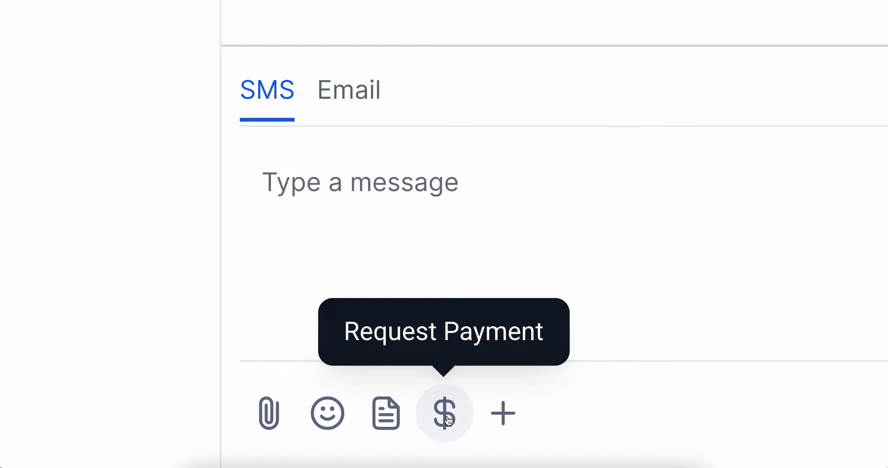
{"action": "left_click", "coordinate": [445, 415]}
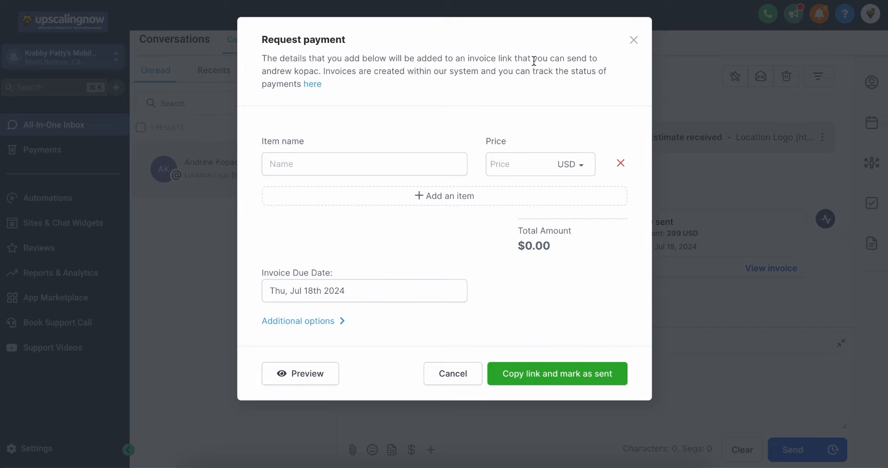
{"action": "left_click_drag", "start_coordinate": [320, 72], "coordinate": [241, 73]}
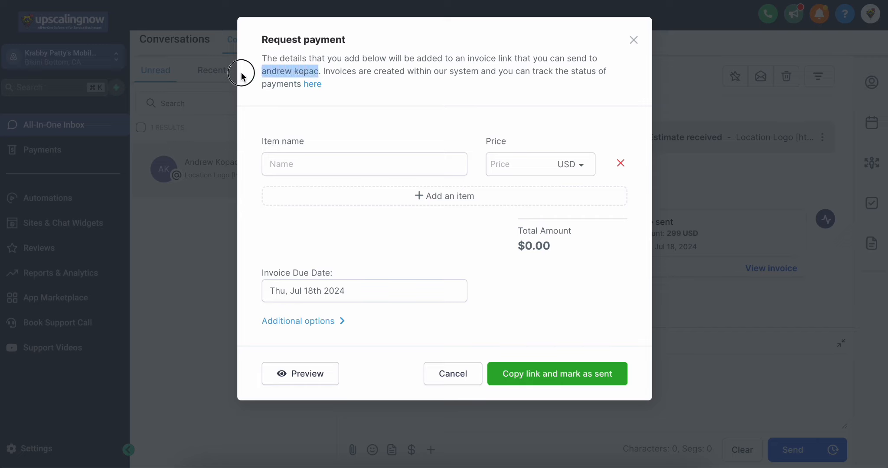
{"action": "double_click", "coordinate": [311, 71]}
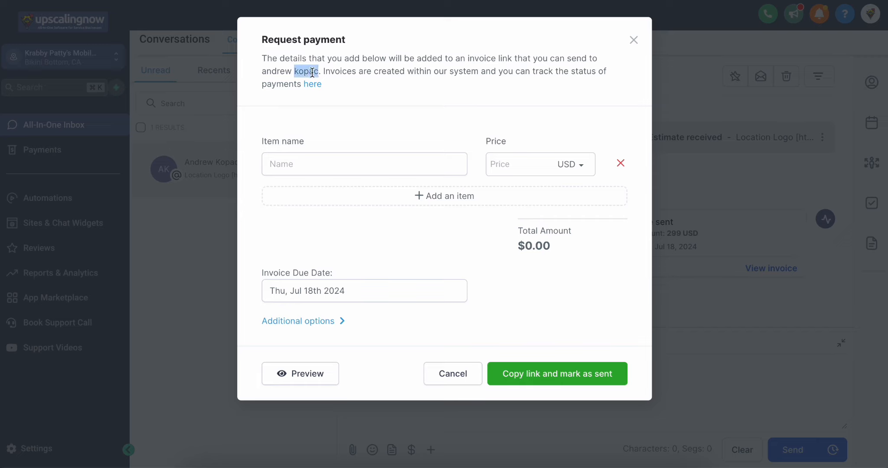
{"action": "left_click", "coordinate": [343, 73]}
{"action": "left_click", "coordinate": [290, 164]}
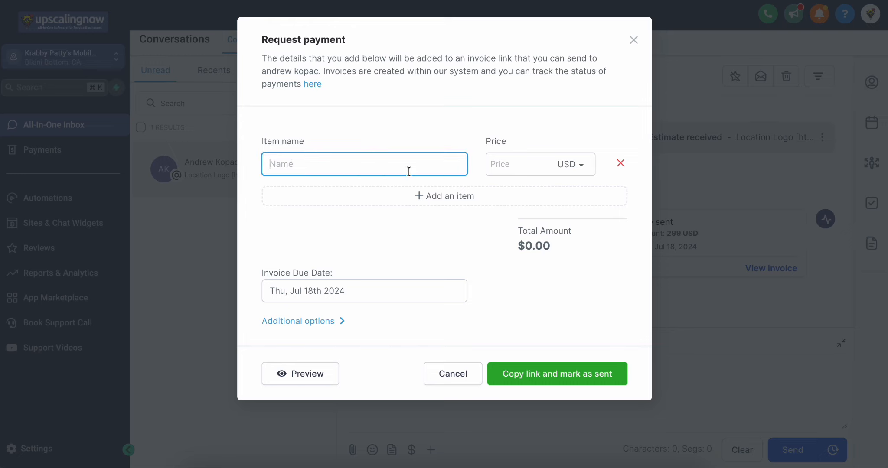
{"action": "type", "text": "Awesome Service"}
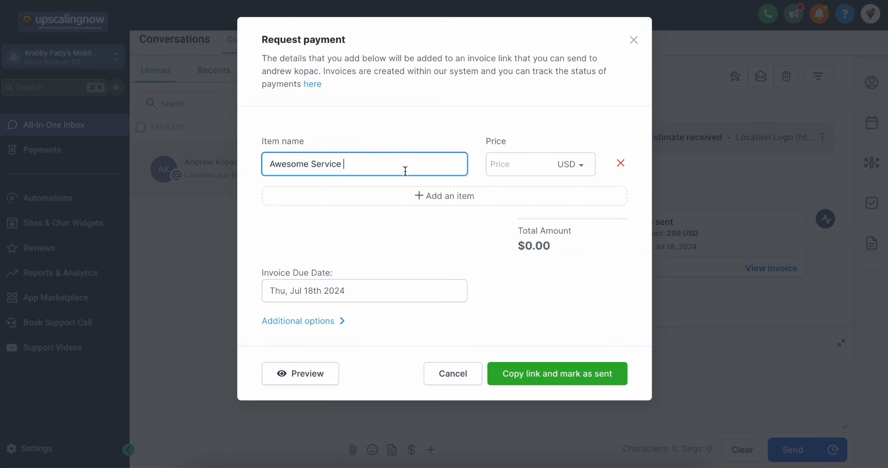
{"action": "type", "text": "s"}
Set the price of the Awesome Services item to 299, keeping USD as the currency.
{"action": "left_click", "coordinate": [555, 165]}
{"action": "left_click", "coordinate": [574, 166]}
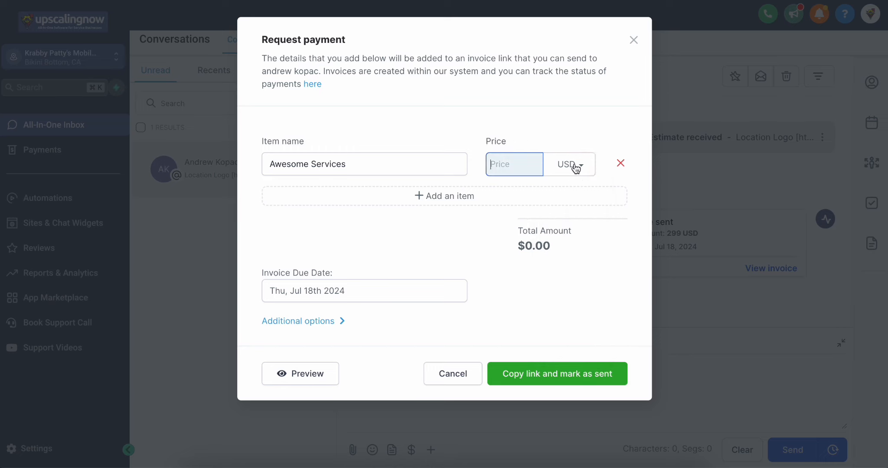
{"action": "left_click", "coordinate": [574, 166]}
{"action": "scroll", "coordinate": [572, 287], "scroll_direction": "down", "scroll_amount": 3}
{"action": "scroll", "coordinate": [572, 286], "scroll_direction": "up", "scroll_amount": 5}
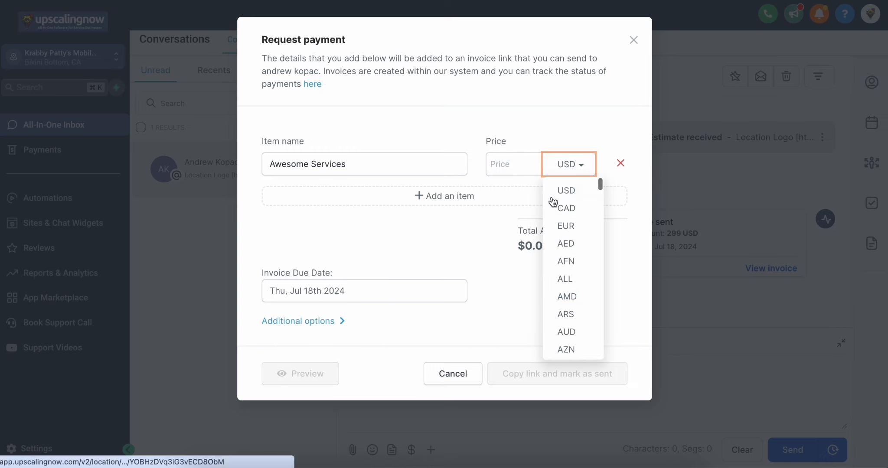
{"action": "left_click", "coordinate": [527, 173]}
{"action": "type", "text": "299"}
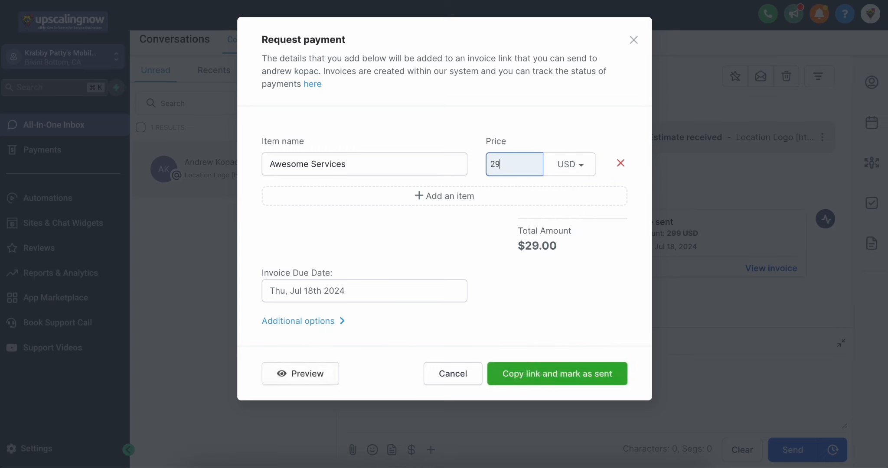
{"action": "left_click", "coordinate": [437, 227]}
{"action": "left_click", "coordinate": [440, 204]}
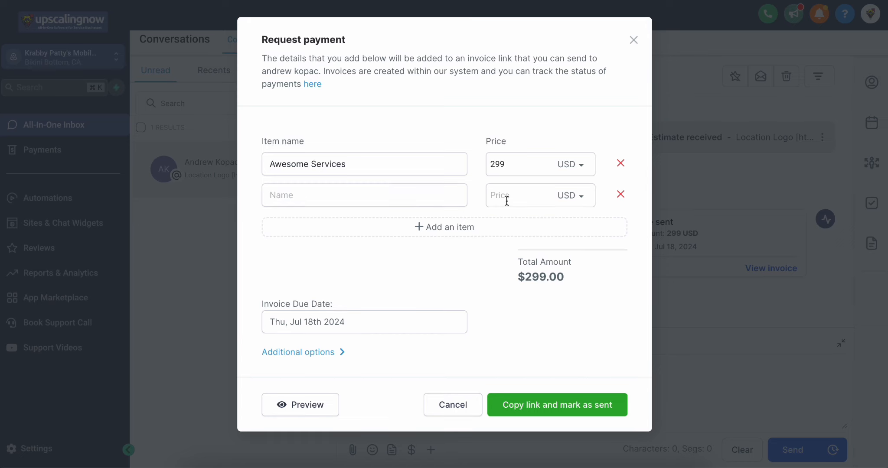
{"action": "left_click", "coordinate": [451, 229]}
{"action": "left_click", "coordinate": [516, 262]}
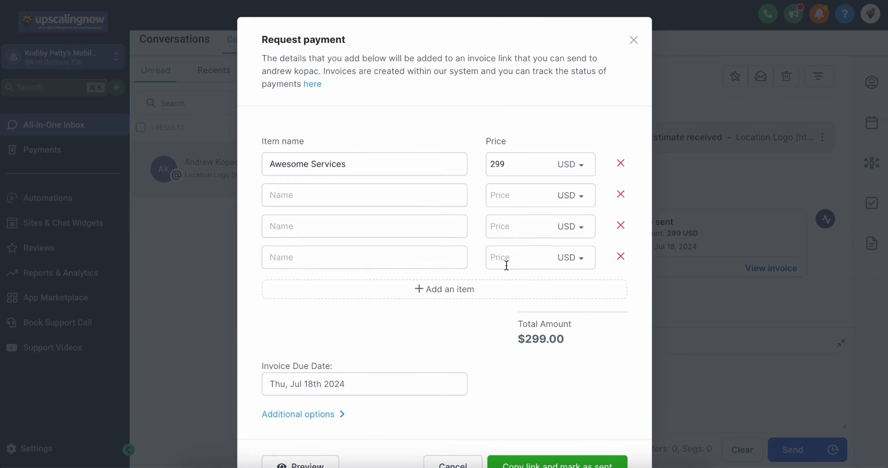
{"action": "left_click", "coordinate": [621, 226]}
{"action": "left_click", "coordinate": [621, 196]}
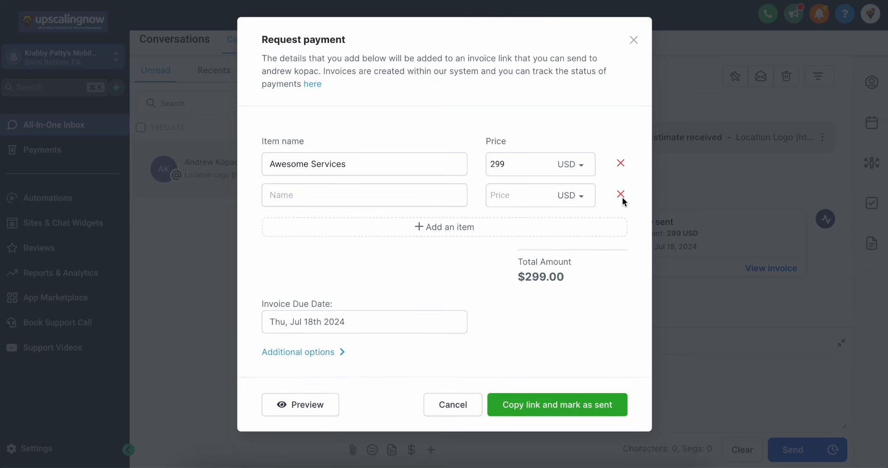
{"action": "left_click", "coordinate": [621, 194]}
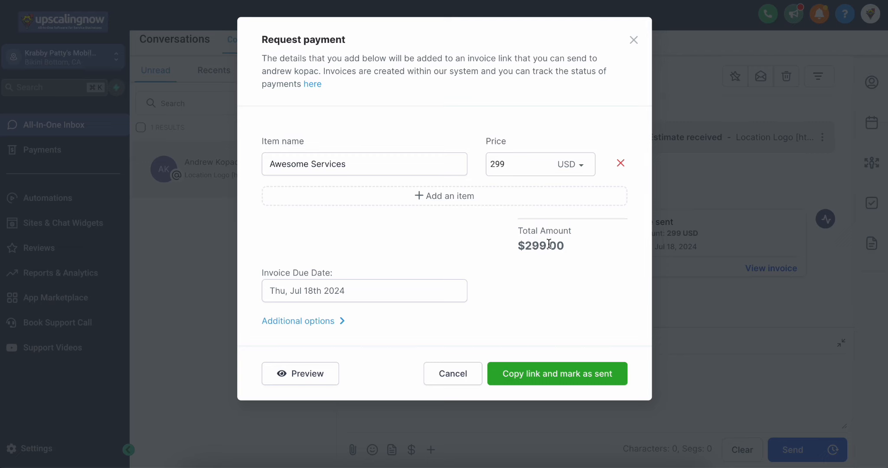
Set the invoice due date to Fri, Jul 19th 2024, then copy the payment link and mark the request as sent.
{"action": "left_click_drag", "start_coordinate": [519, 228], "coordinate": [583, 250]}
{"action": "left_click", "coordinate": [583, 250]}
{"action": "left_click", "coordinate": [323, 299]}
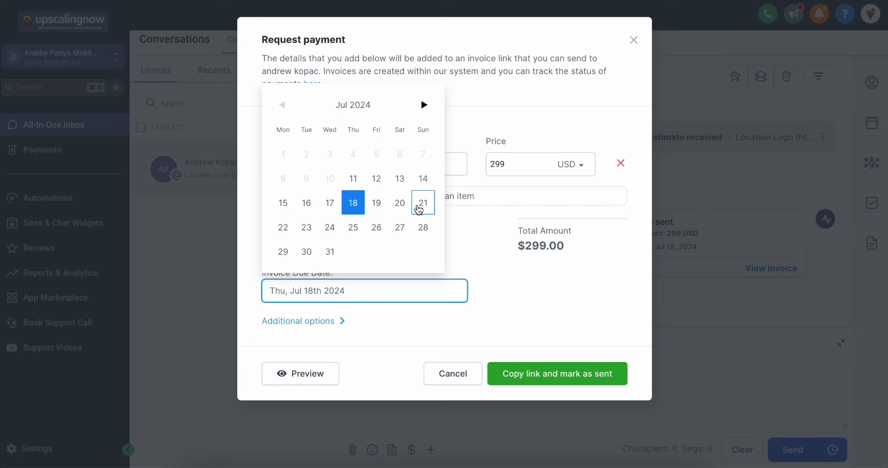
{"action": "left_click", "coordinate": [377, 207]}
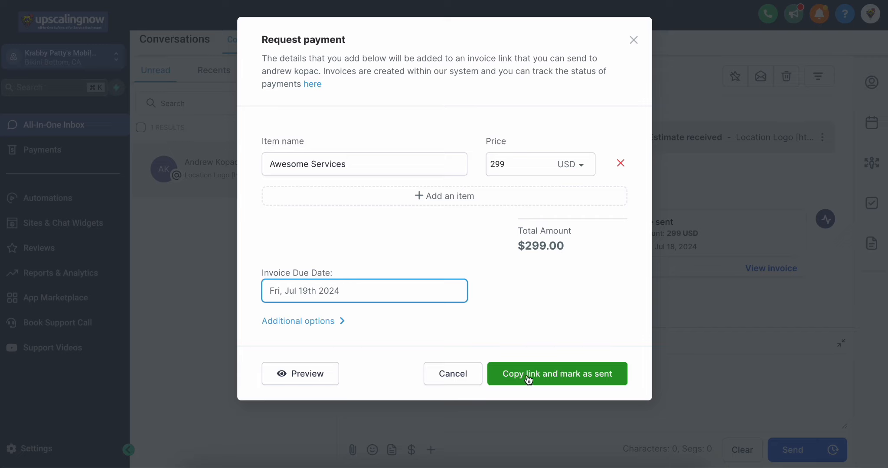
{"action": "left_click", "coordinate": [563, 379]}
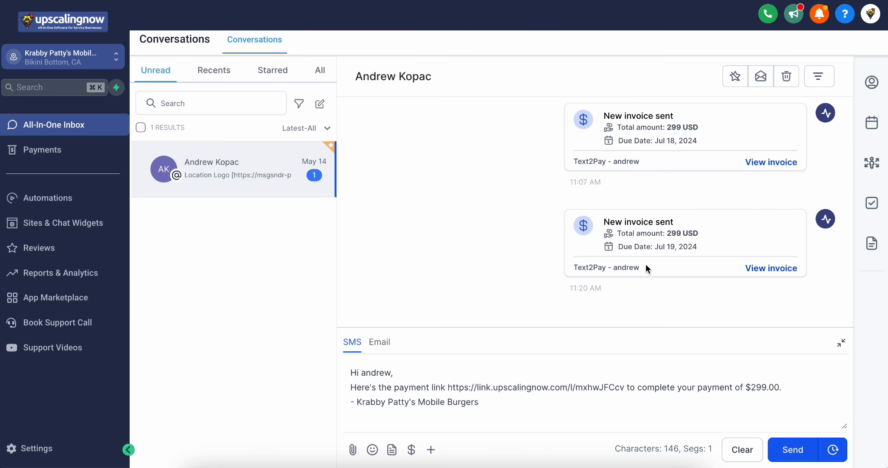
Examine the new invoice entry due Jul 19, 2024, view the full invoice and return to the conversation.
{"action": "left_click_drag", "start_coordinate": [647, 265], "coordinate": [605, 222]}
{"action": "left_click", "coordinate": [605, 222]}
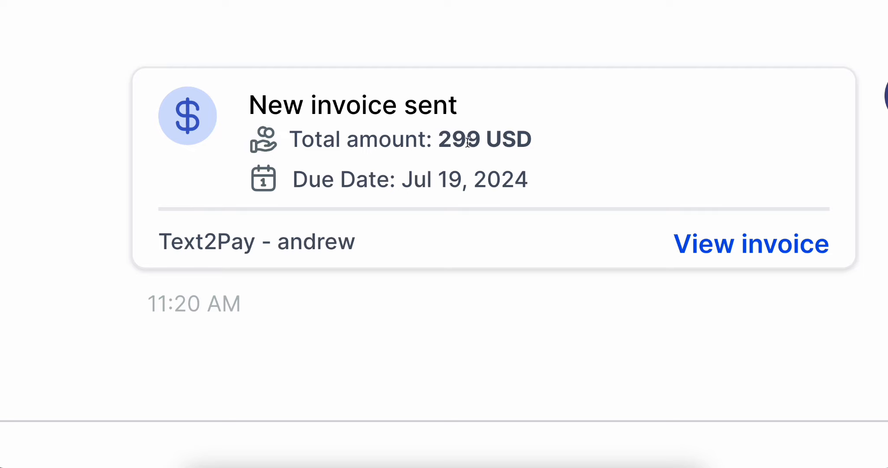
{"action": "double_click", "coordinate": [408, 105]}
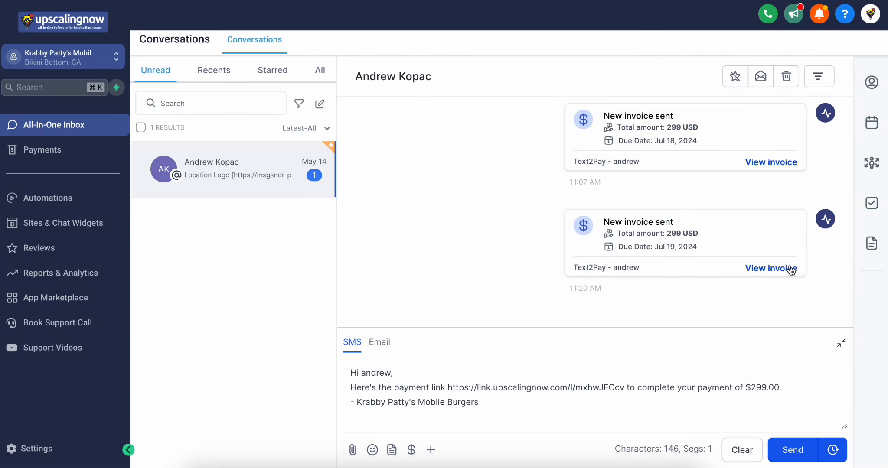
{"action": "left_click", "coordinate": [737, 247]}
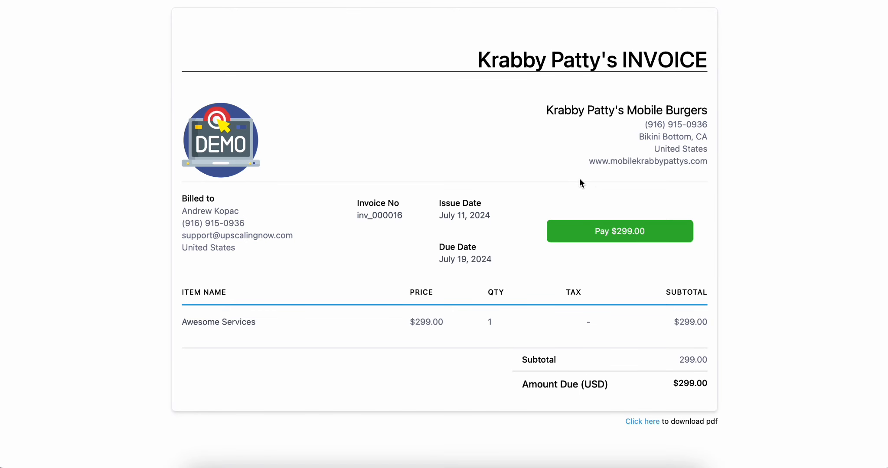
{"action": "key", "text": "super+w"}
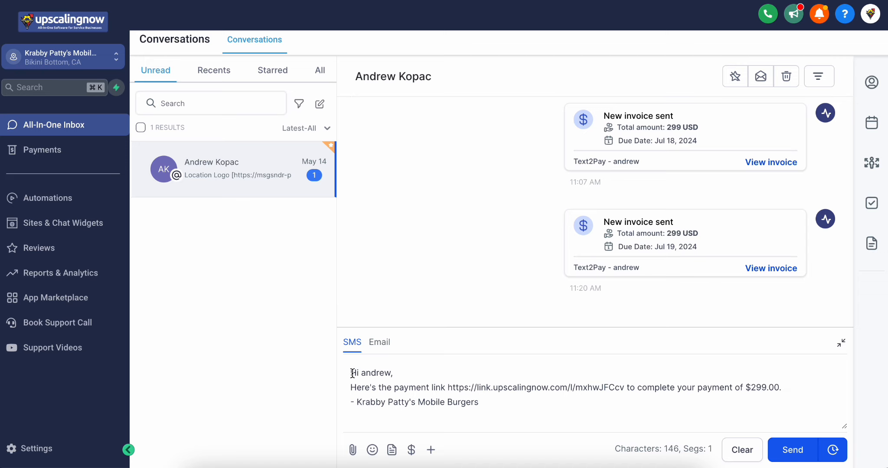
Review the drafted SMS, including its greeting, payment link, amount and business signature.
{"action": "left_click_drag", "start_coordinate": [353, 373], "coordinate": [490, 406]}
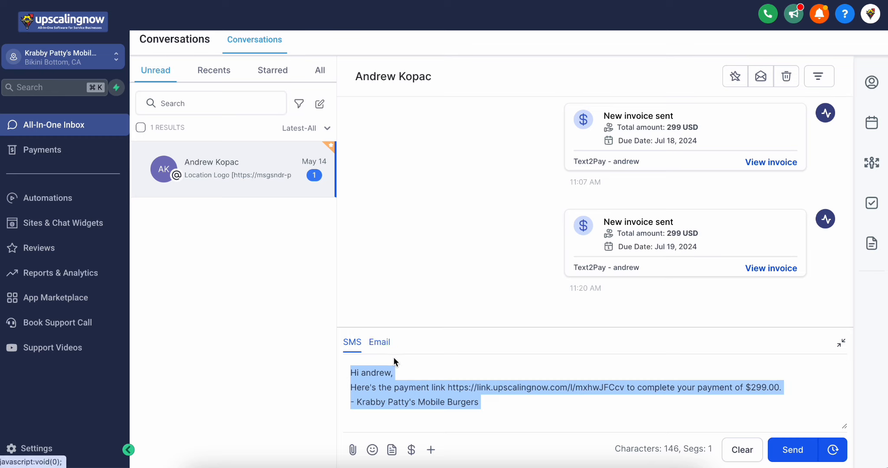
{"action": "left_click", "coordinate": [415, 373]}
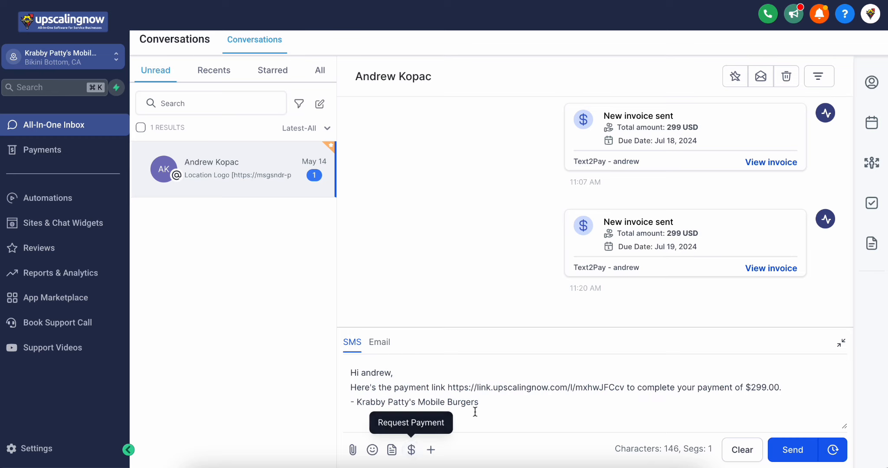
{"action": "left_click_drag", "start_coordinate": [479, 403], "coordinate": [349, 373]}
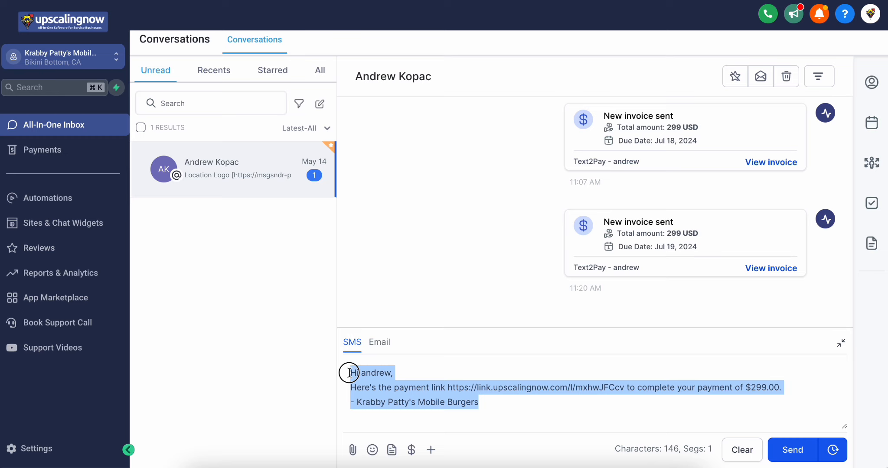
{"action": "left_click", "coordinate": [512, 404]}
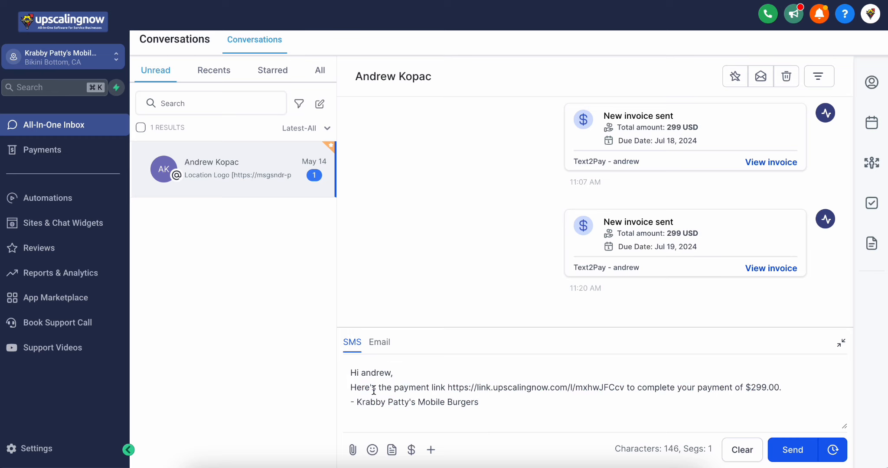
{"action": "left_click_drag", "start_coordinate": [448, 388], "coordinate": [624, 389]}
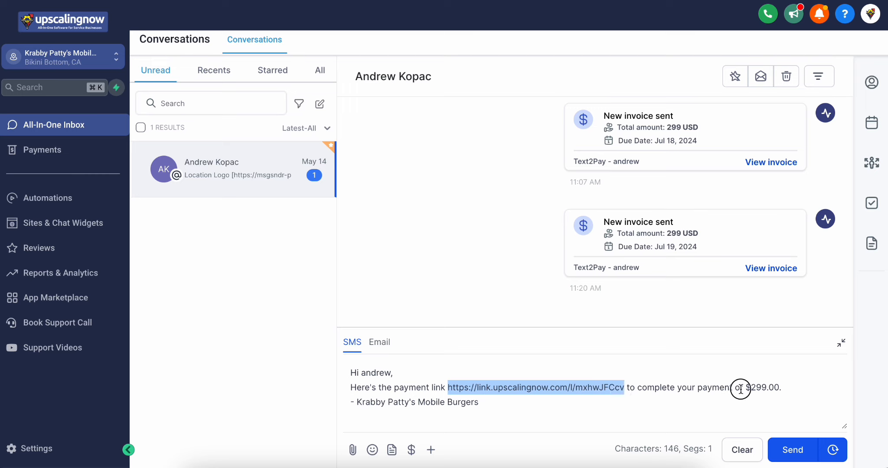
{"action": "left_click_drag", "start_coordinate": [740, 390], "coordinate": [801, 392]}
{"action": "left_click", "coordinate": [409, 405]}
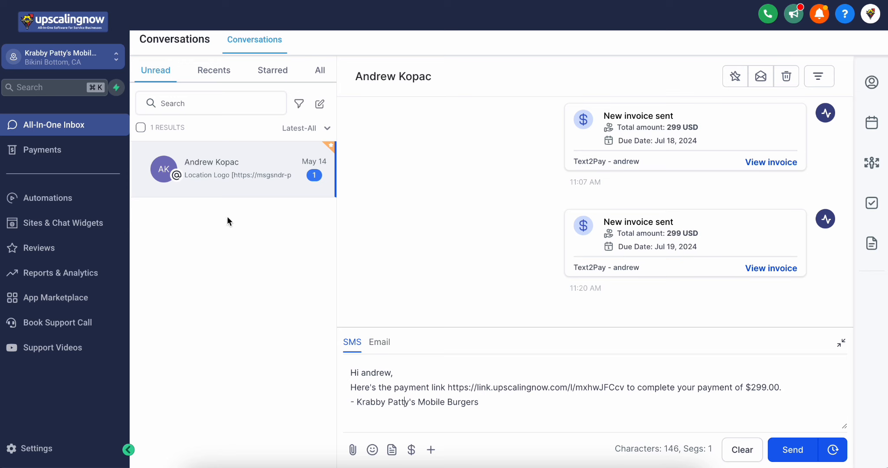
Check the customer payments under Payments Transactions and return to the All-In-One Inbox.
{"action": "left_click", "coordinate": [48, 152]}
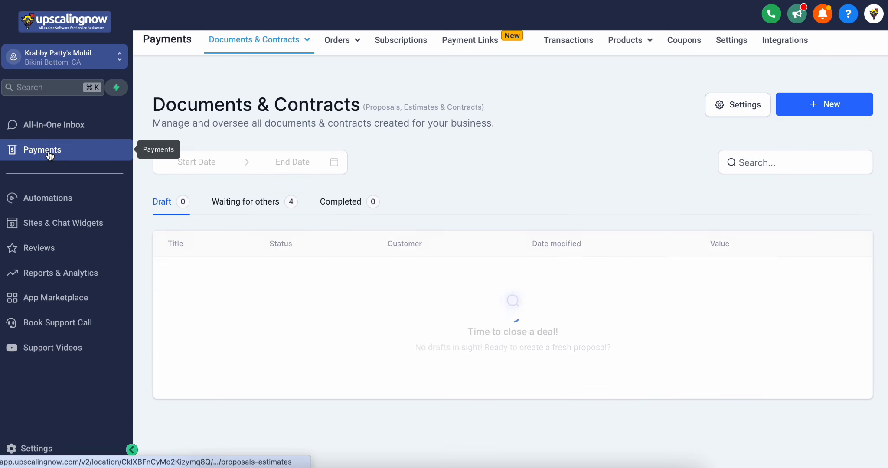
{"action": "left_click", "coordinate": [576, 46]}
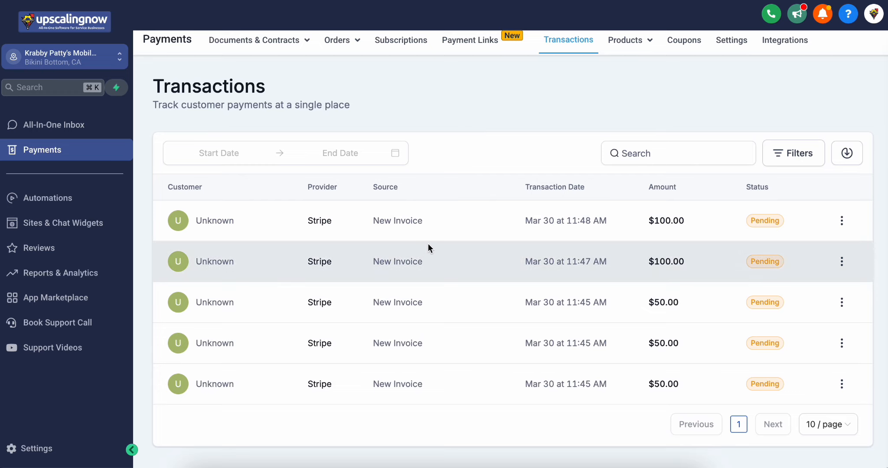
{"action": "left_click", "coordinate": [61, 127]}
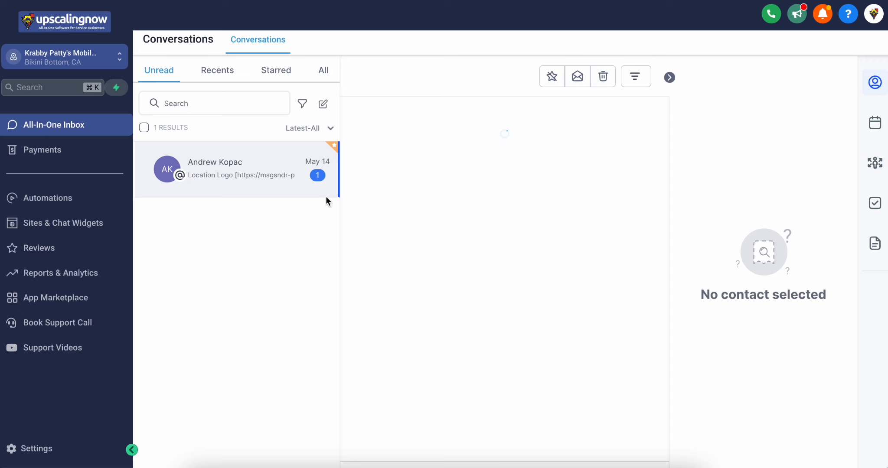